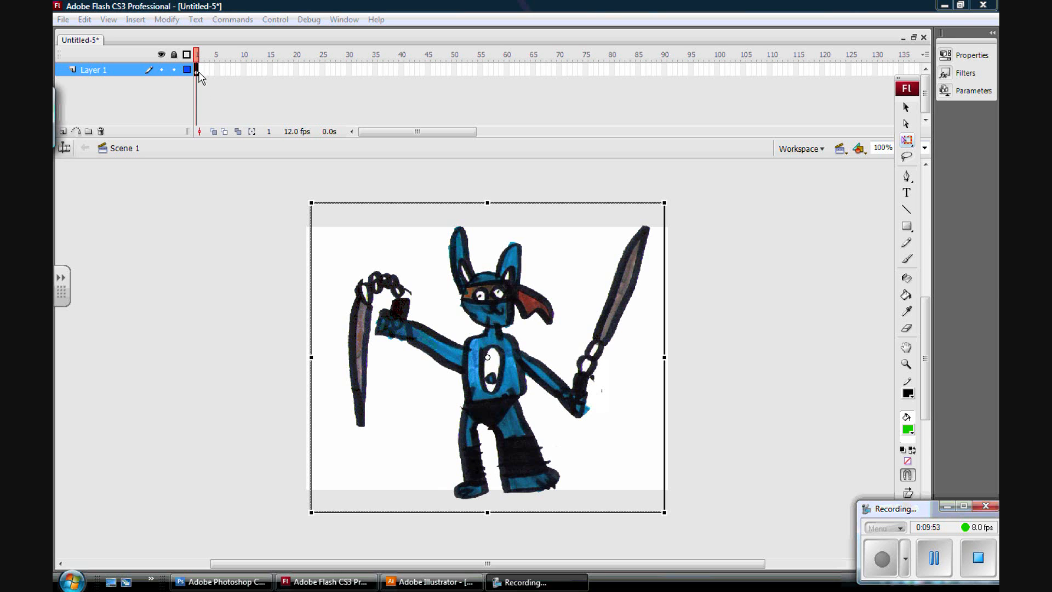
# Move the keyframe at frame 2 along the timeline to frame 15.
pyautogui.click(199, 73)
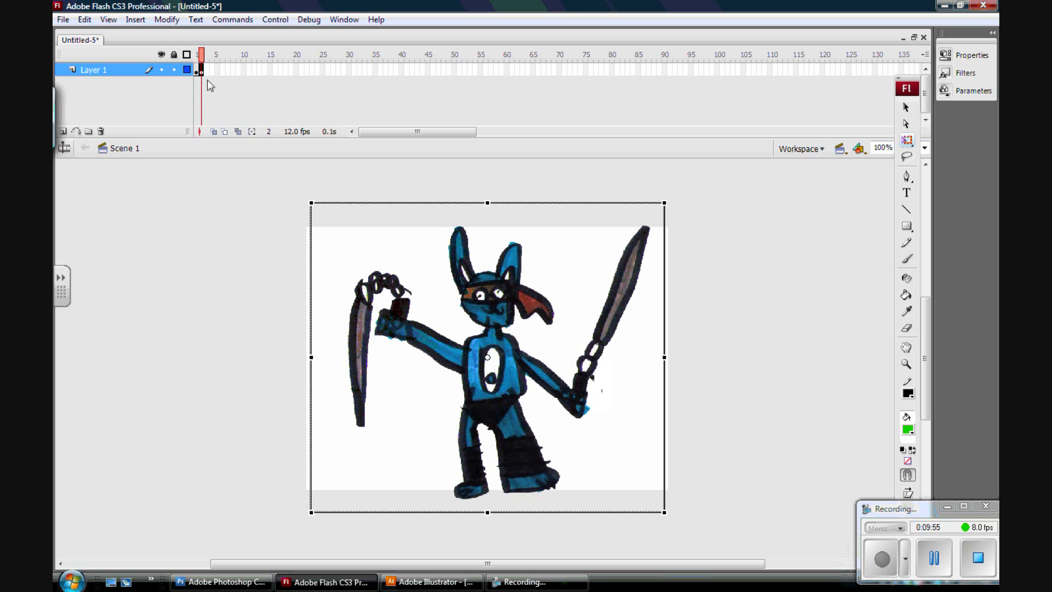
pyautogui.click(199, 65)
pyautogui.click(201, 69)
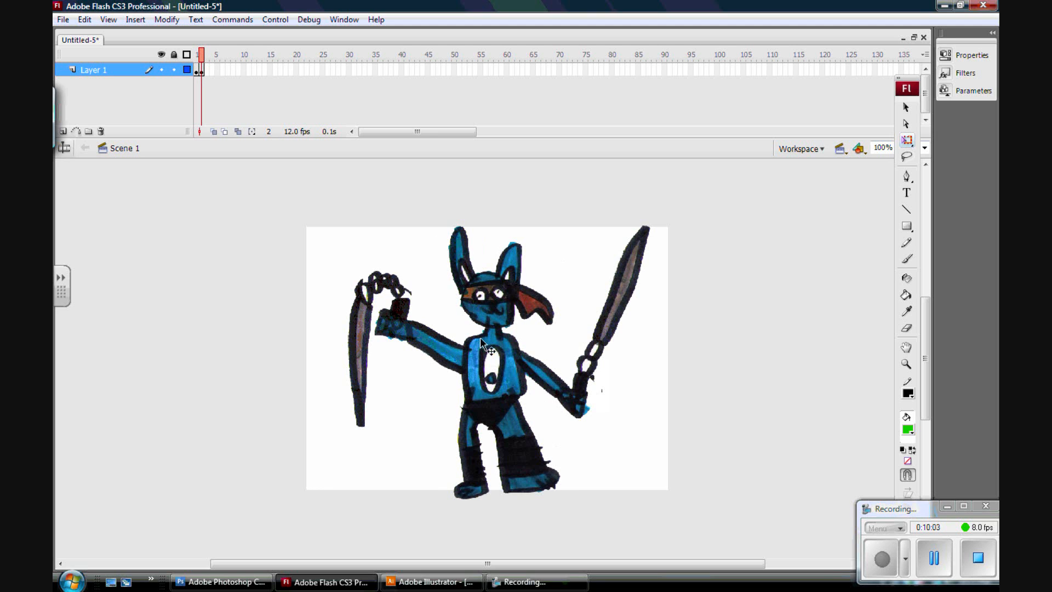
pyautogui.click(200, 70)
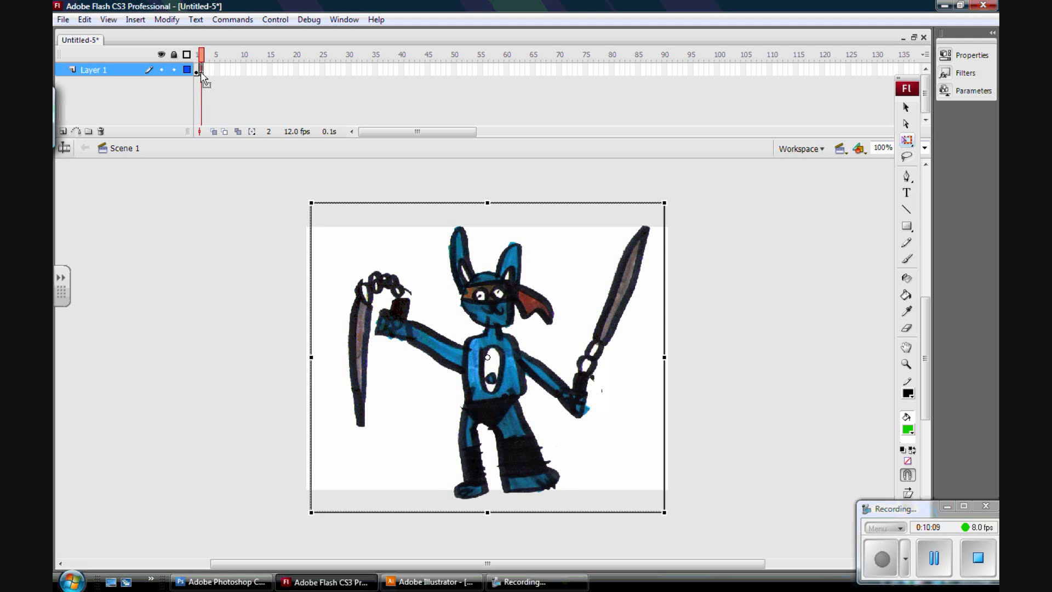
pyautogui.moveTo(205, 72); pyautogui.dragTo(273, 78)
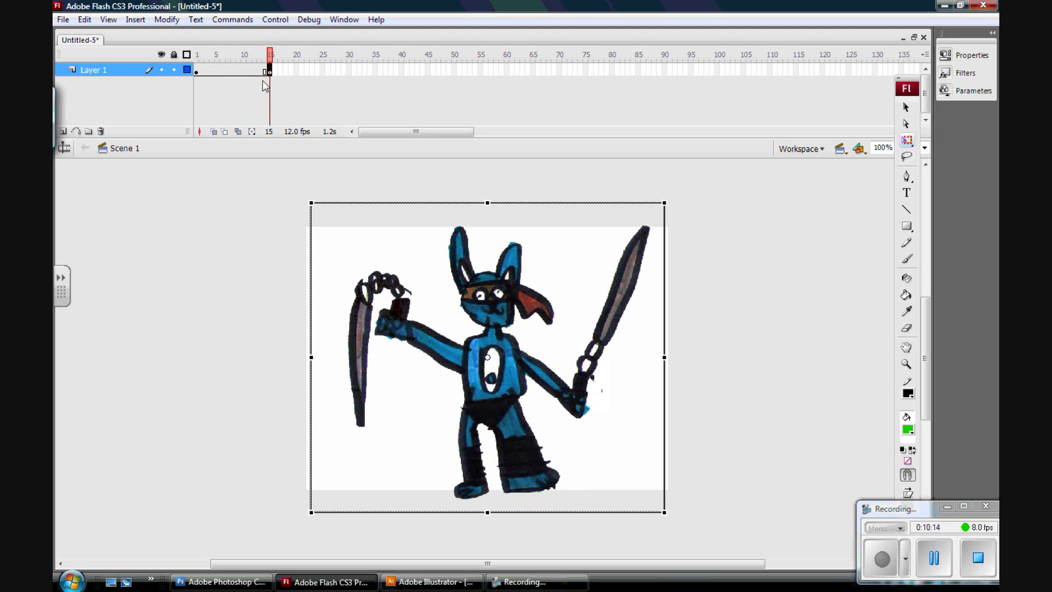
# Test the movie to preview the animation, then close the preview window.
pyautogui.moveTo(262, 54); pyautogui.dragTo(234, 56)
pyautogui.click(282, 20)
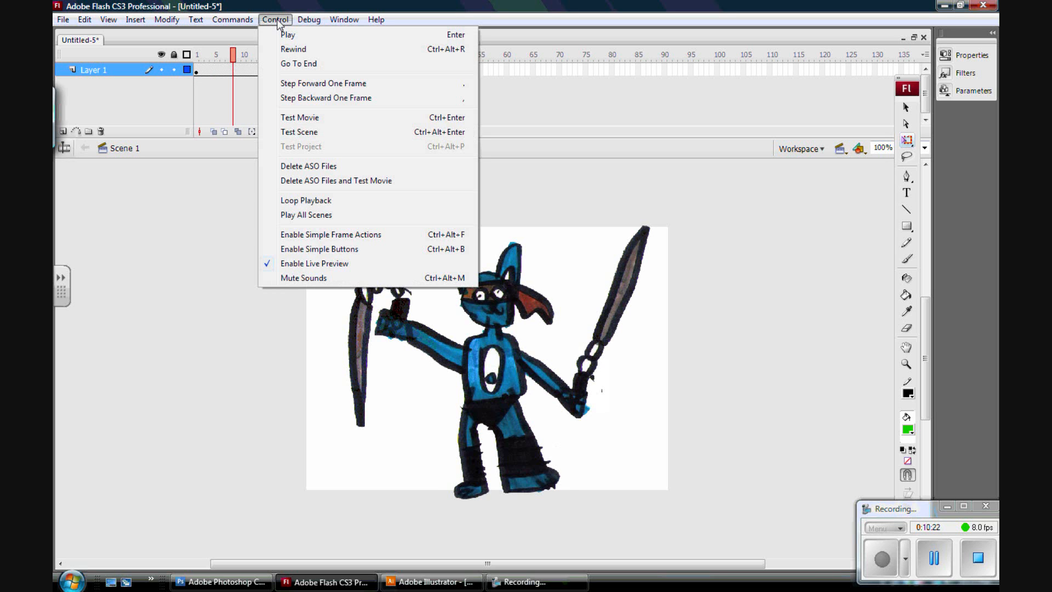
pyautogui.click(305, 118)
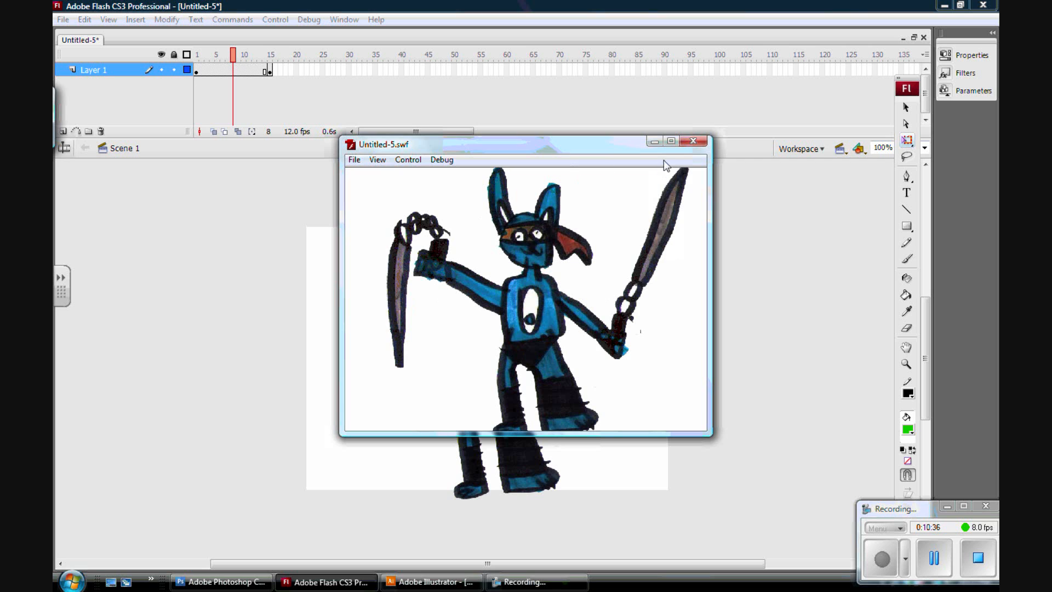
pyautogui.click(693, 141)
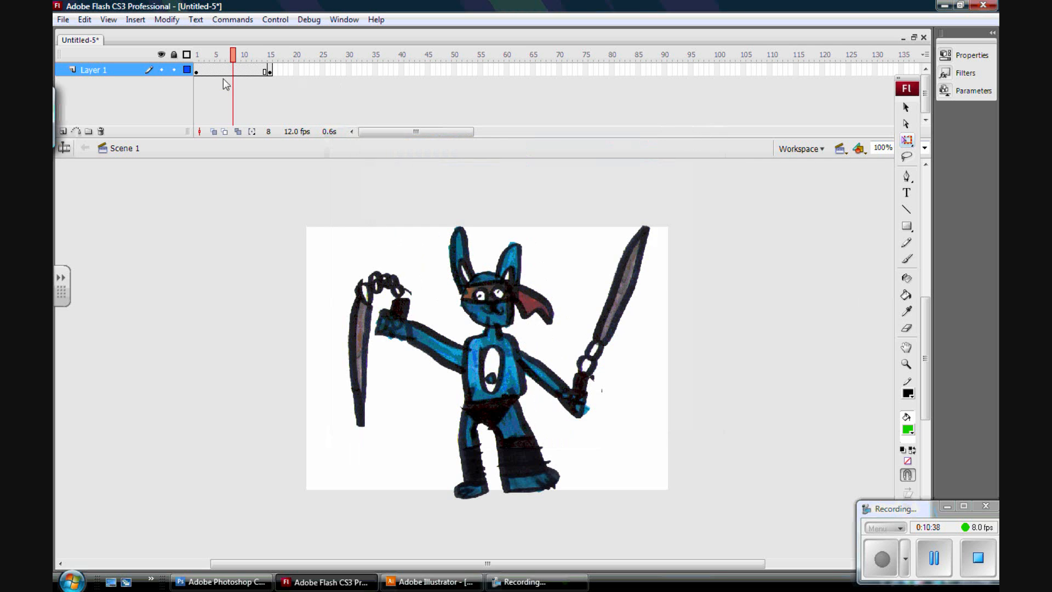
# At frame 15, shrink the character with Free Transform and move it to the stage's upper right corner.
pyautogui.moveTo(235, 63); pyautogui.dragTo(198, 68)
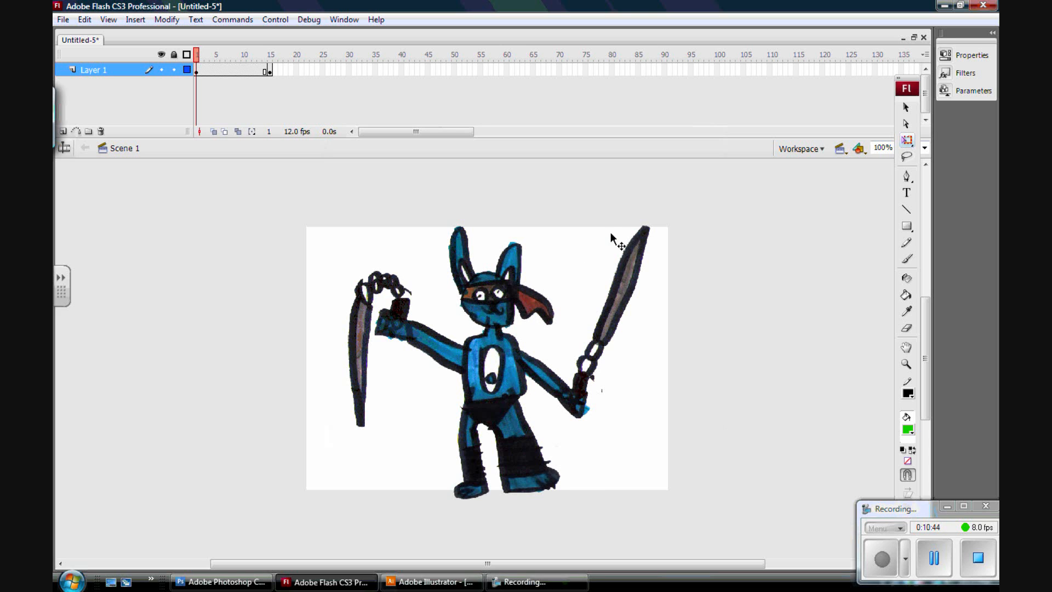
pyautogui.moveTo(195, 59); pyautogui.dragTo(270, 66)
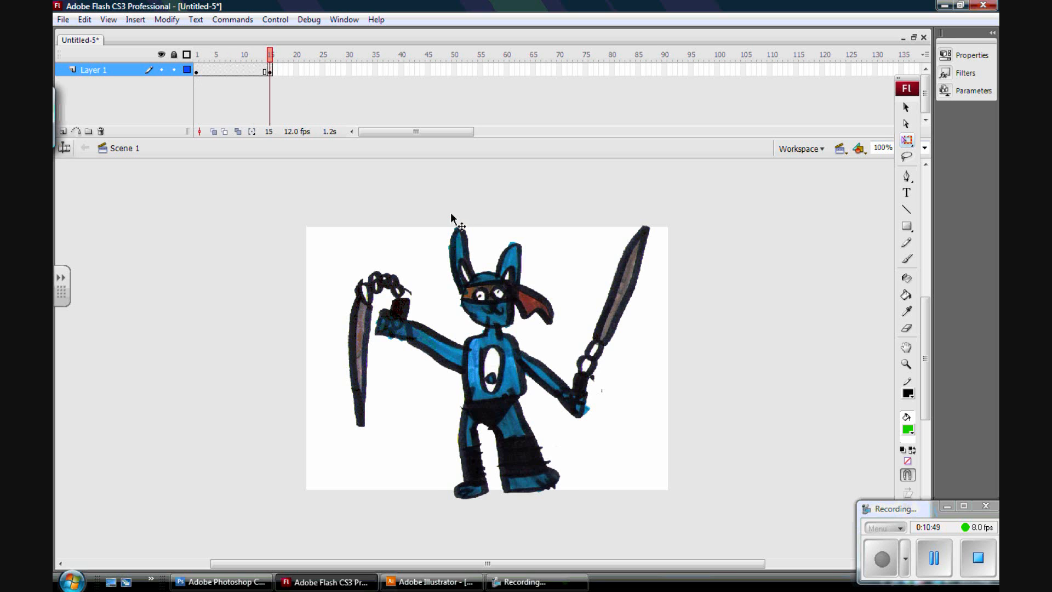
pyautogui.click(913, 145)
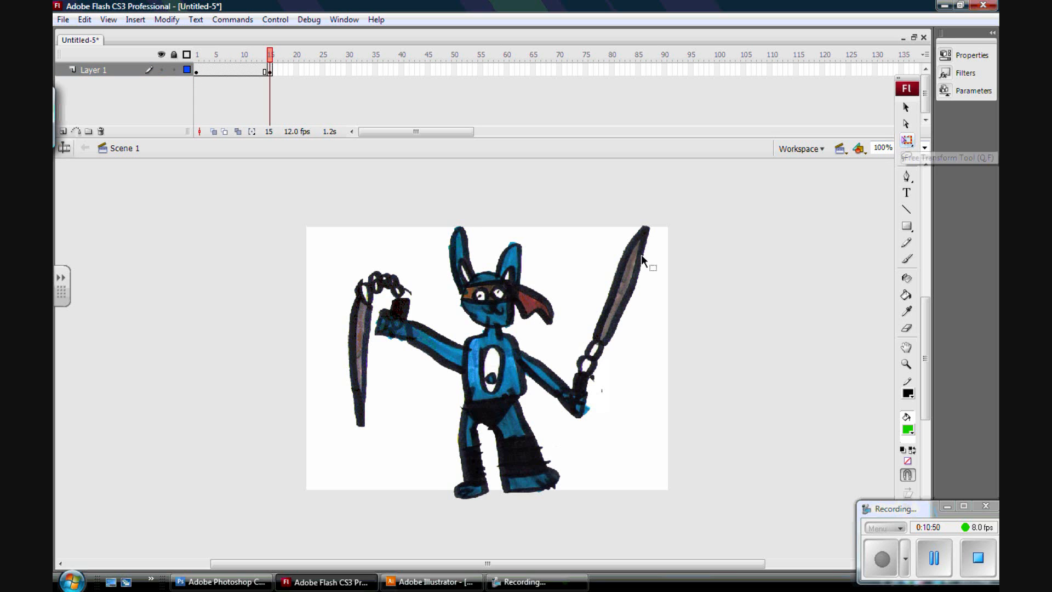
pyautogui.click(489, 336)
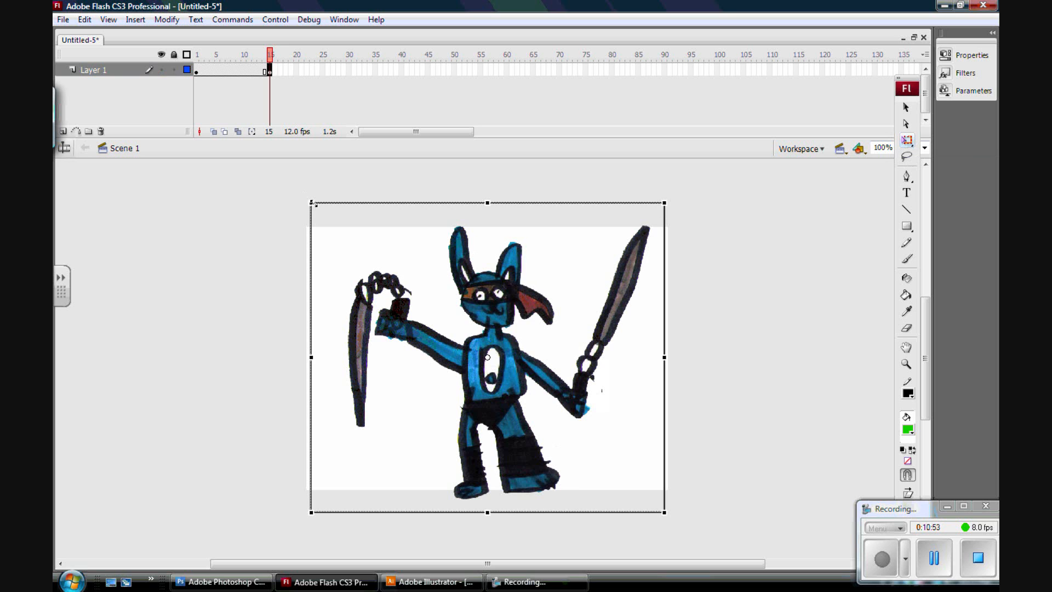
pyautogui.moveTo(313, 204)
pyautogui.mouseDown()
pyautogui.moveTo(417, 270)
pyautogui.moveTo(403, 258)
pyautogui.mouseUp()
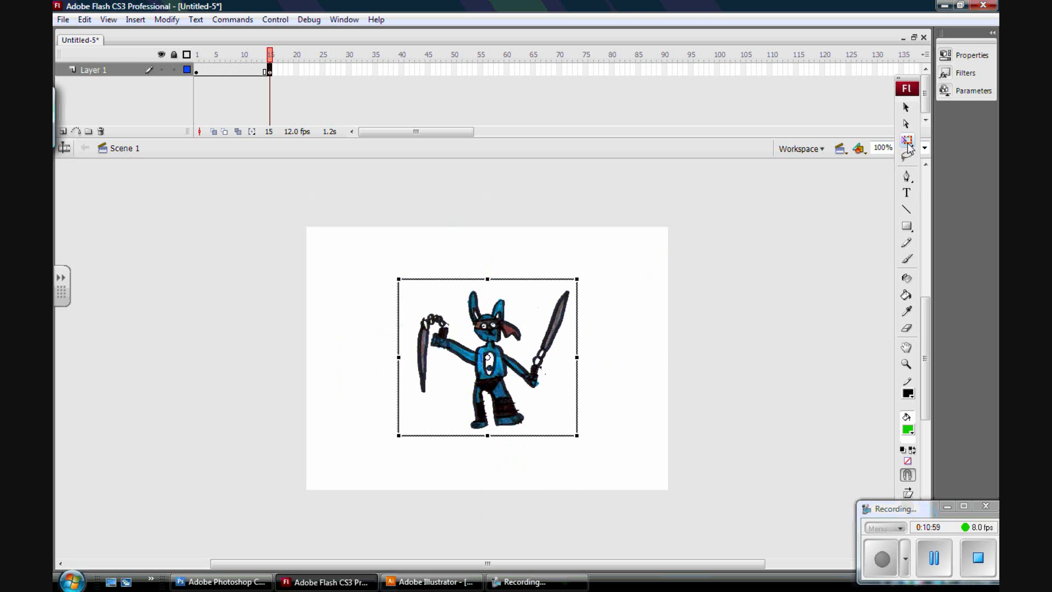
pyautogui.moveTo(496, 339)
pyautogui.mouseDown()
pyautogui.moveTo(530, 299)
pyautogui.moveTo(594, 293)
pyautogui.moveTo(611, 272)
pyautogui.mouseUp()
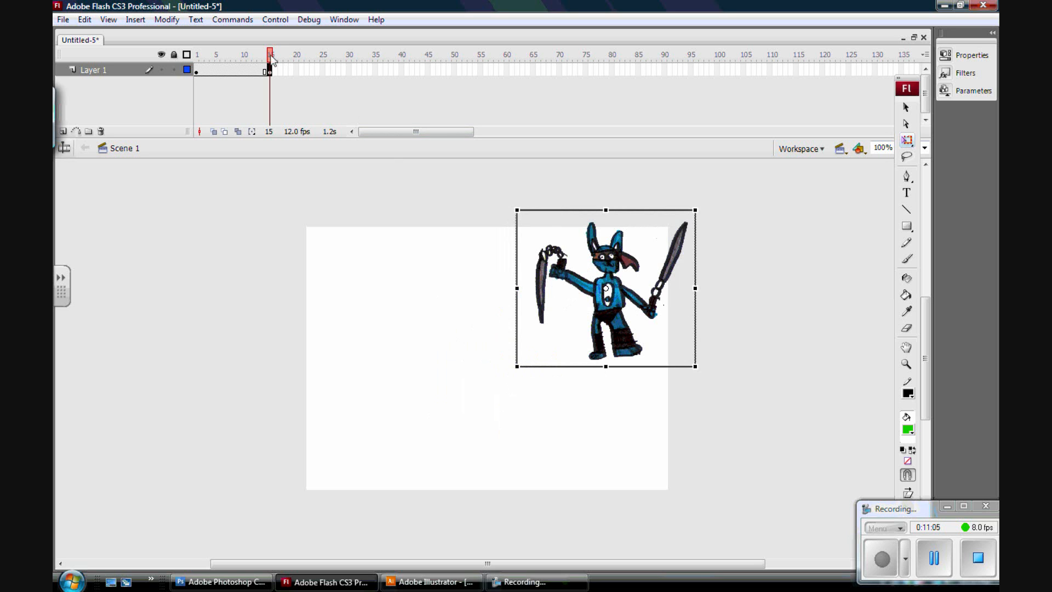
# Test the movie again to preview the animation, then close the preview window.
pyautogui.moveTo(268, 52)
pyautogui.mouseDown()
pyautogui.moveTo(218, 63)
pyautogui.moveTo(273, 59)
pyautogui.moveTo(253, 68)
pyautogui.moveTo(193, 60)
pyautogui.moveTo(269, 70)
pyautogui.moveTo(243, 66)
pyautogui.mouseUp()
pyautogui.click(275, 20)
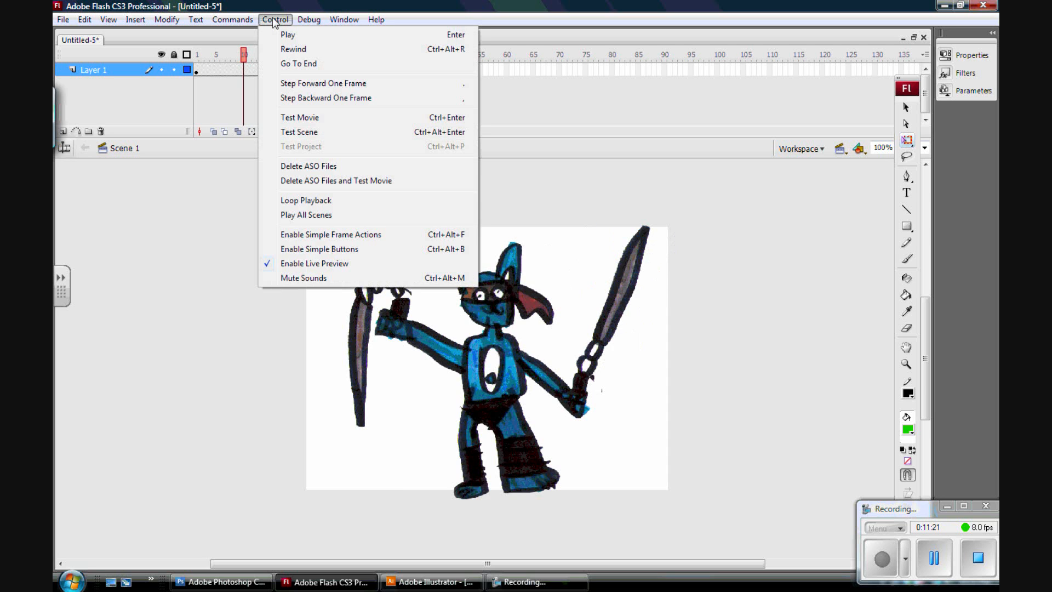
pyautogui.click(318, 117)
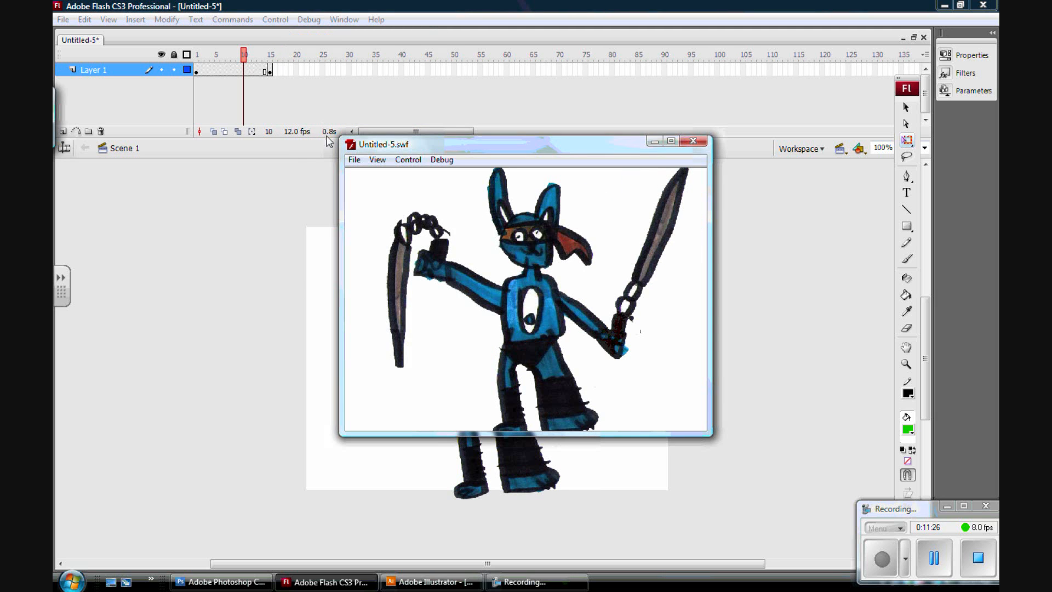
pyautogui.click(693, 141)
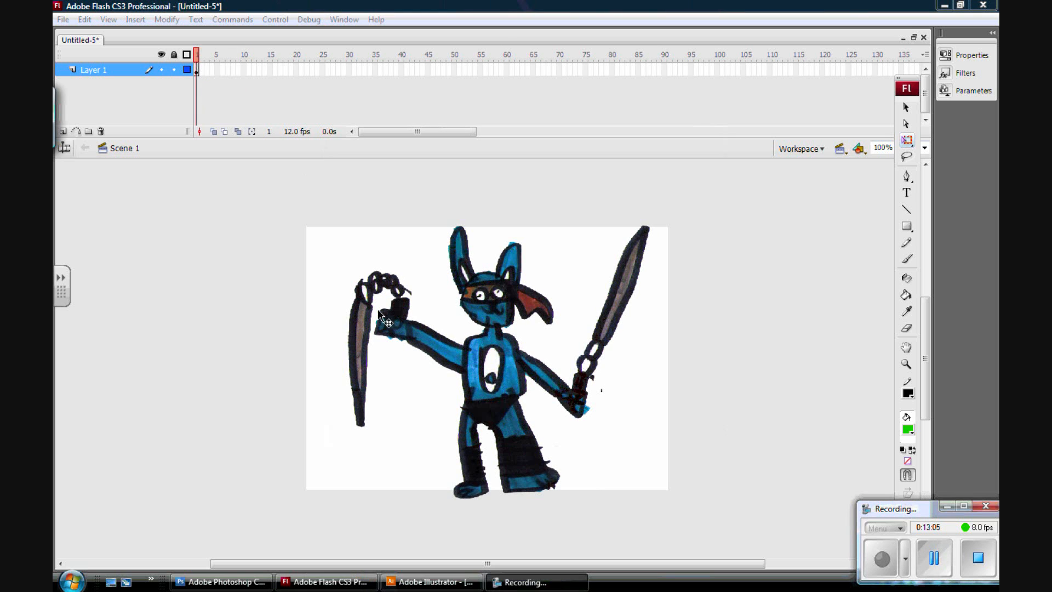
# Insert a keyframe after frame 1, then at frame 1 shrink the character and place it in the stage's upper right corner.
pyautogui.click(196, 71)
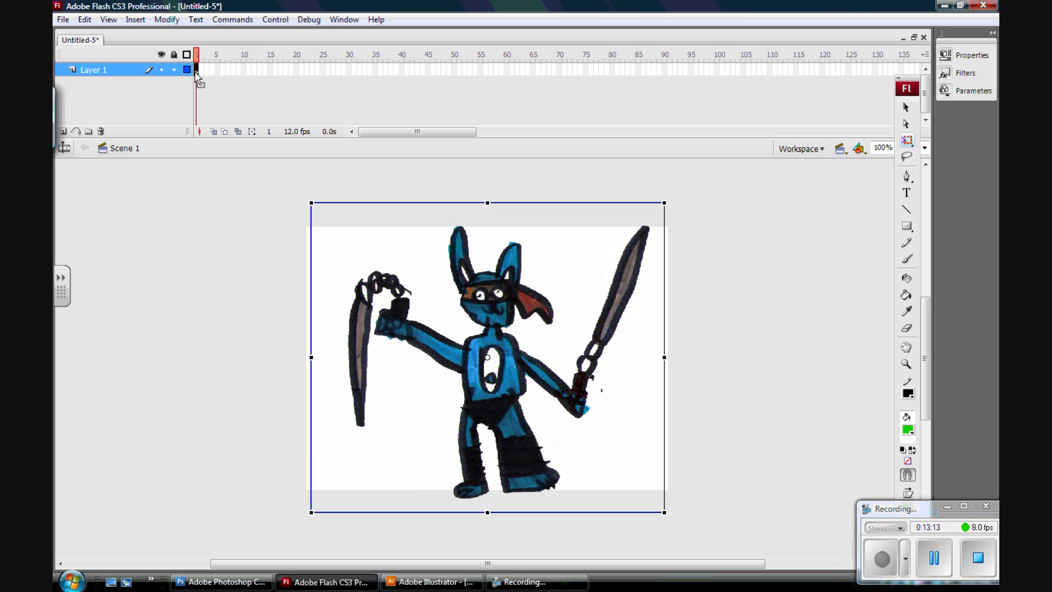
pyautogui.press('F6')
pyautogui.click(196, 55)
pyautogui.moveTo(311, 203); pyautogui.dragTo(456, 324)
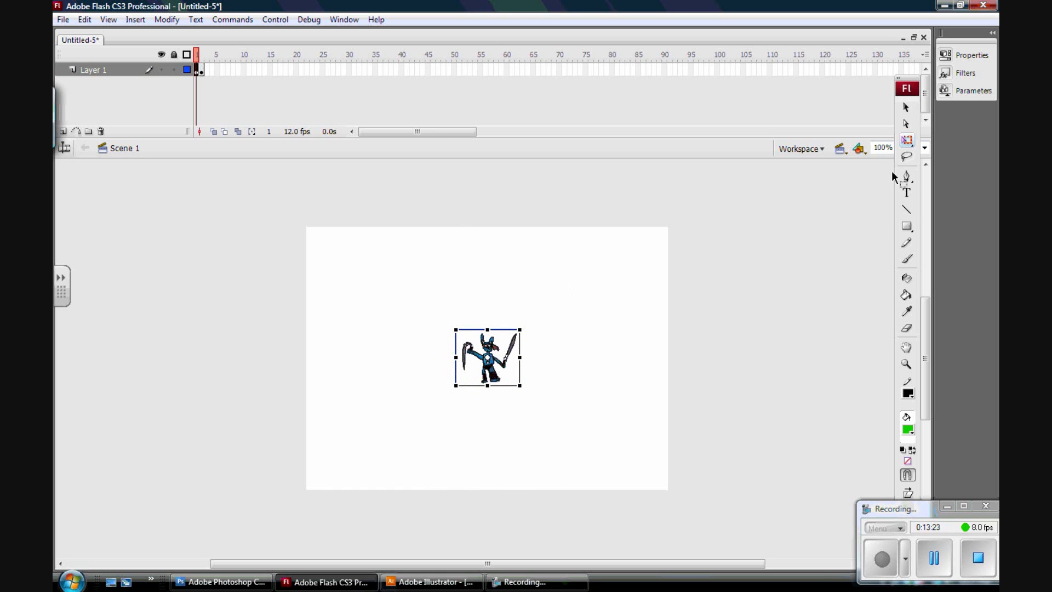
pyautogui.moveTo(482, 343); pyautogui.dragTo(630, 243)
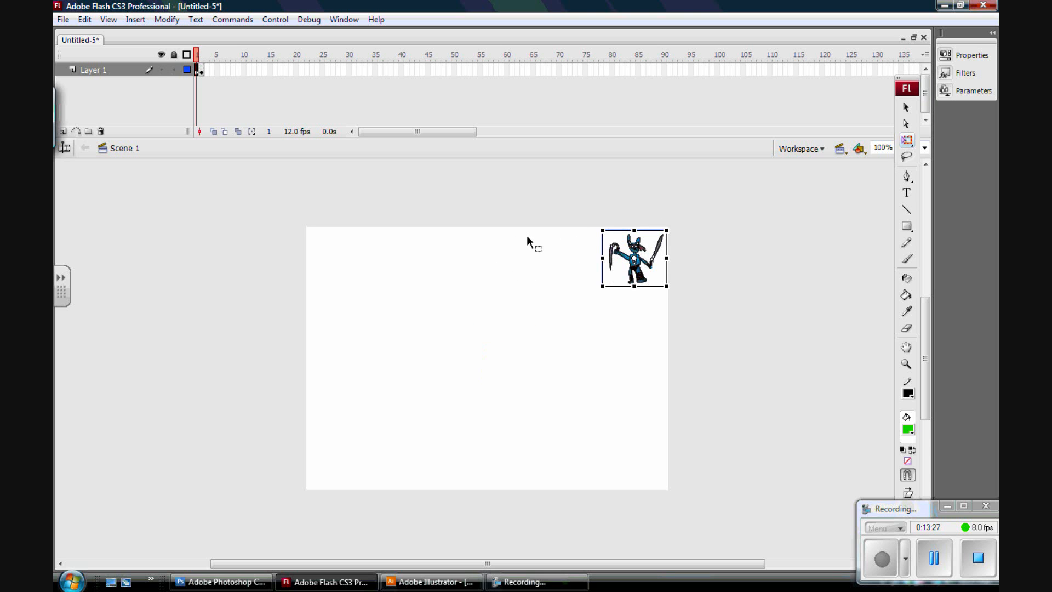
# Move the full-size keyframe to frame 40 and create a motion tween across the span.
pyautogui.click(201, 55)
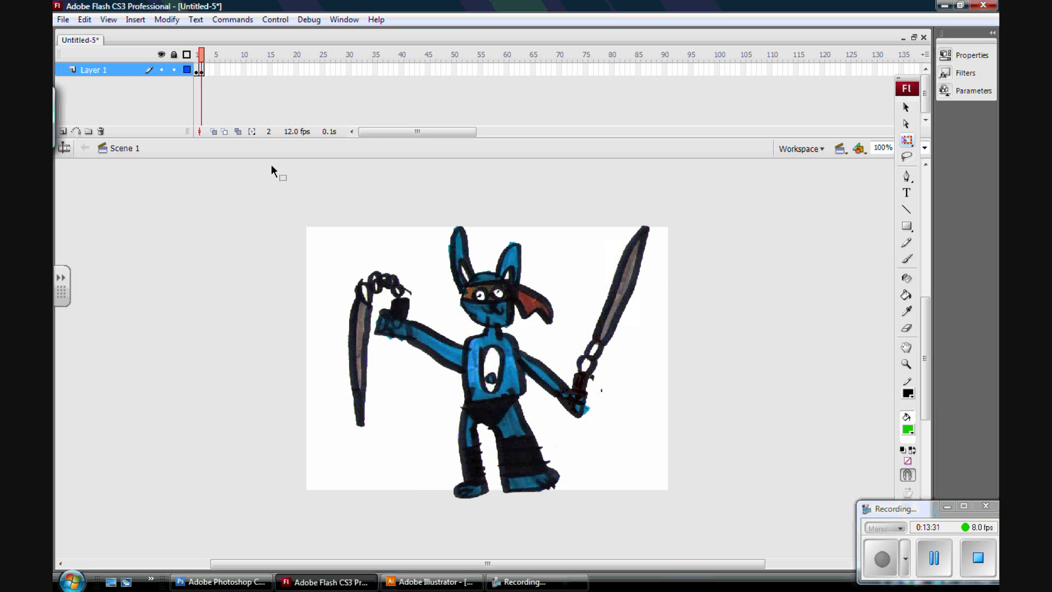
pyautogui.click(198, 67)
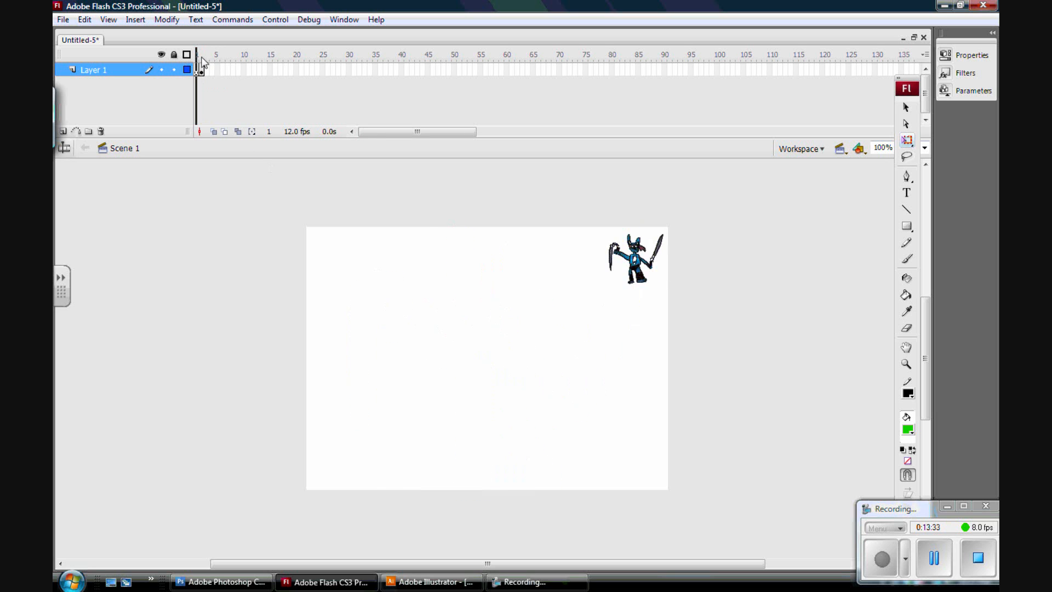
pyautogui.click(201, 67)
pyautogui.click(197, 62)
pyautogui.click(201, 71)
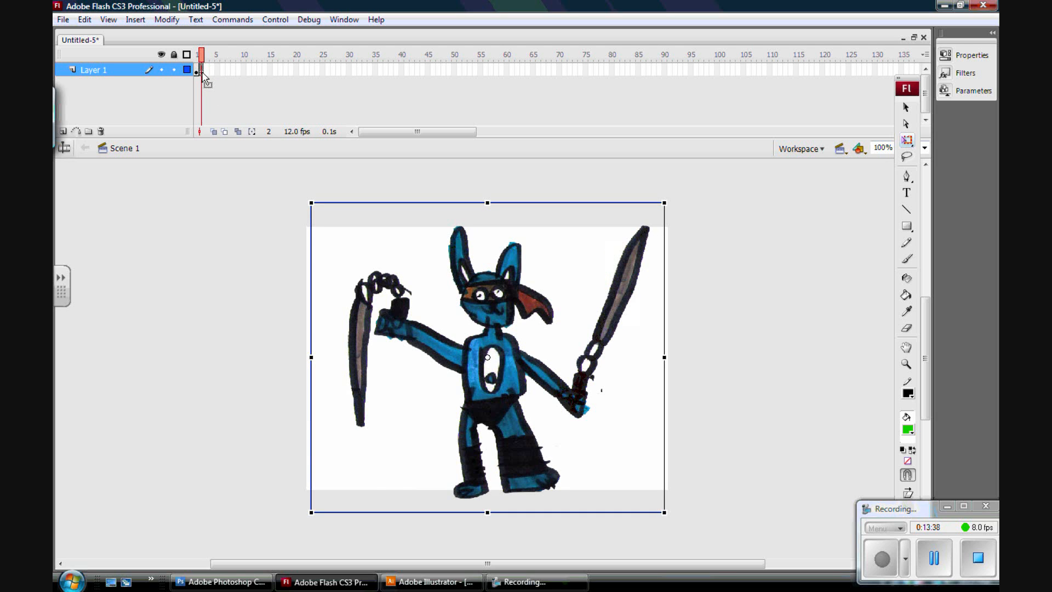
pyautogui.moveTo(203, 77); pyautogui.dragTo(311, 76)
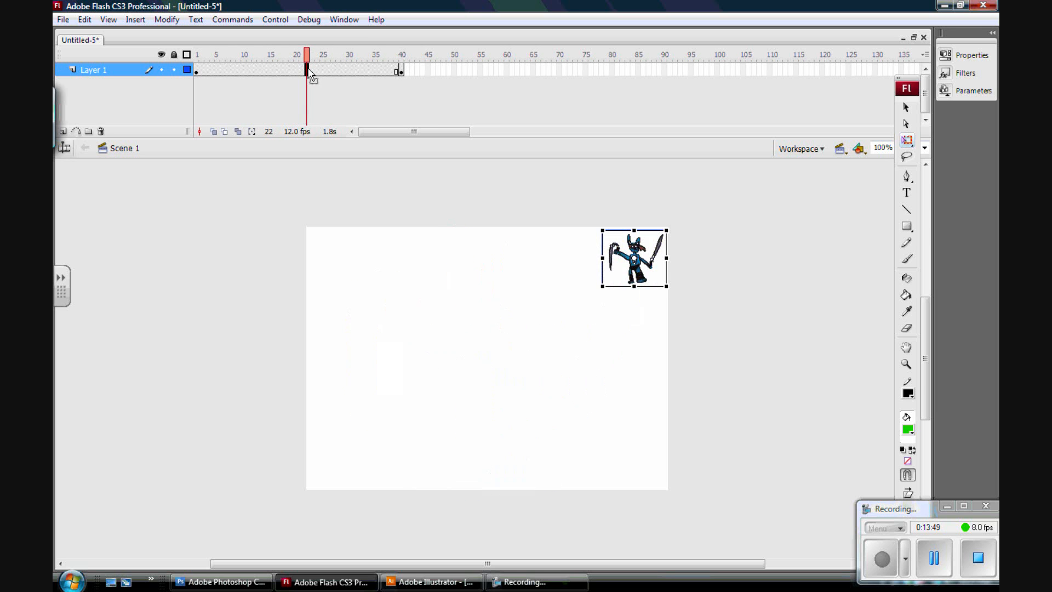
pyautogui.rightClick(309, 72)
pyautogui.click(339, 77)
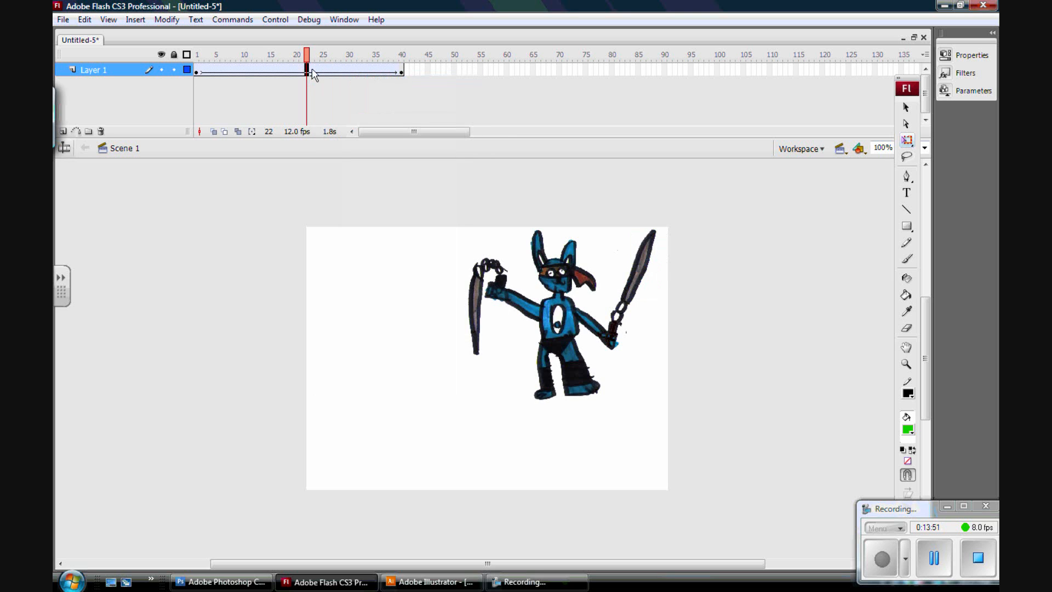
# Test the movie to preview the growing tween, then close the preview window.
pyautogui.moveTo(308, 55); pyautogui.dragTo(409, 80)
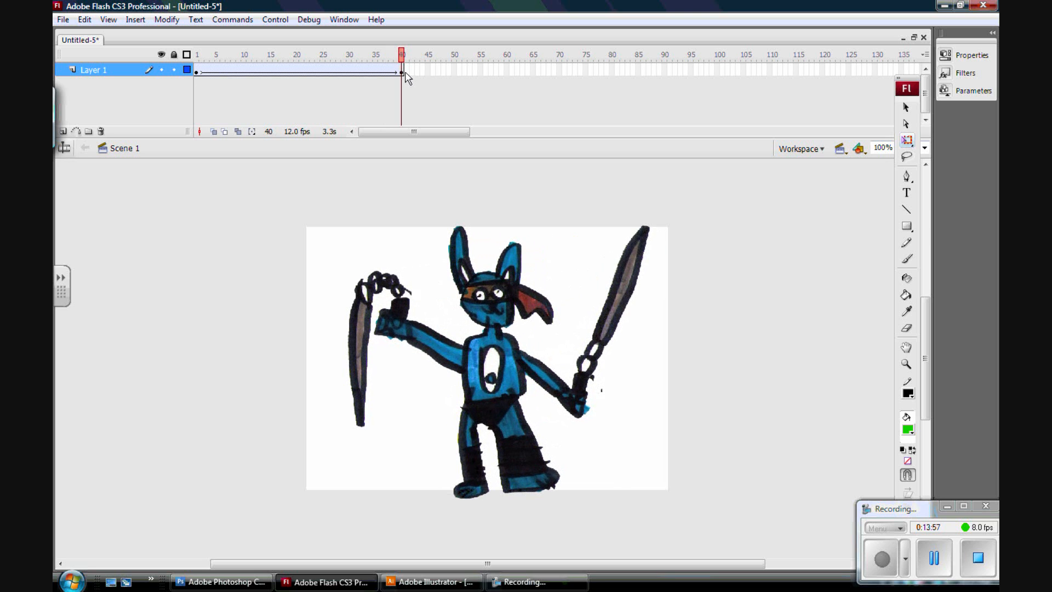
pyautogui.click(275, 19)
pyautogui.click(305, 117)
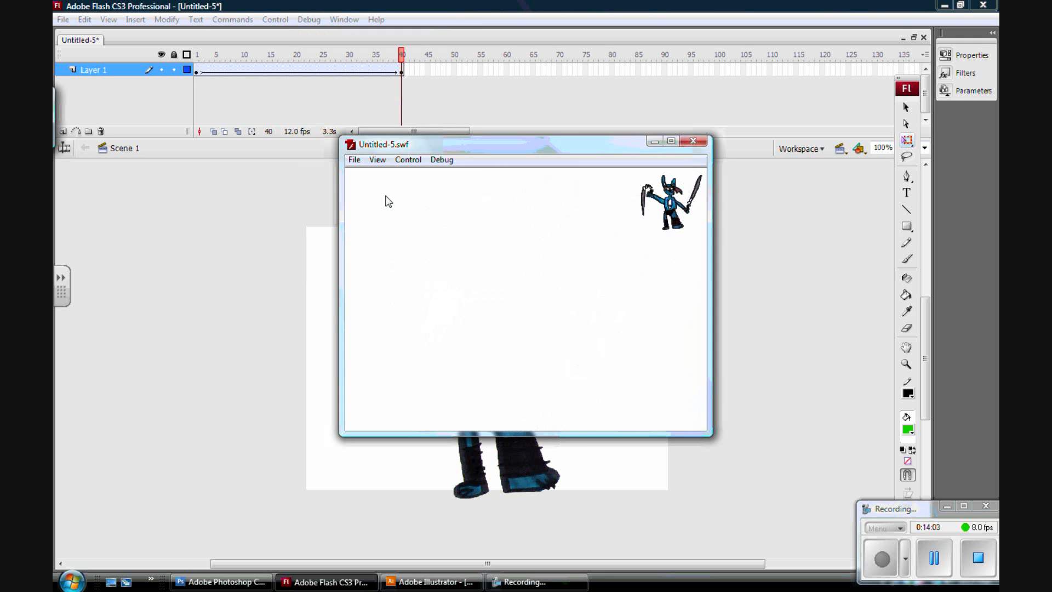
pyautogui.click(698, 144)
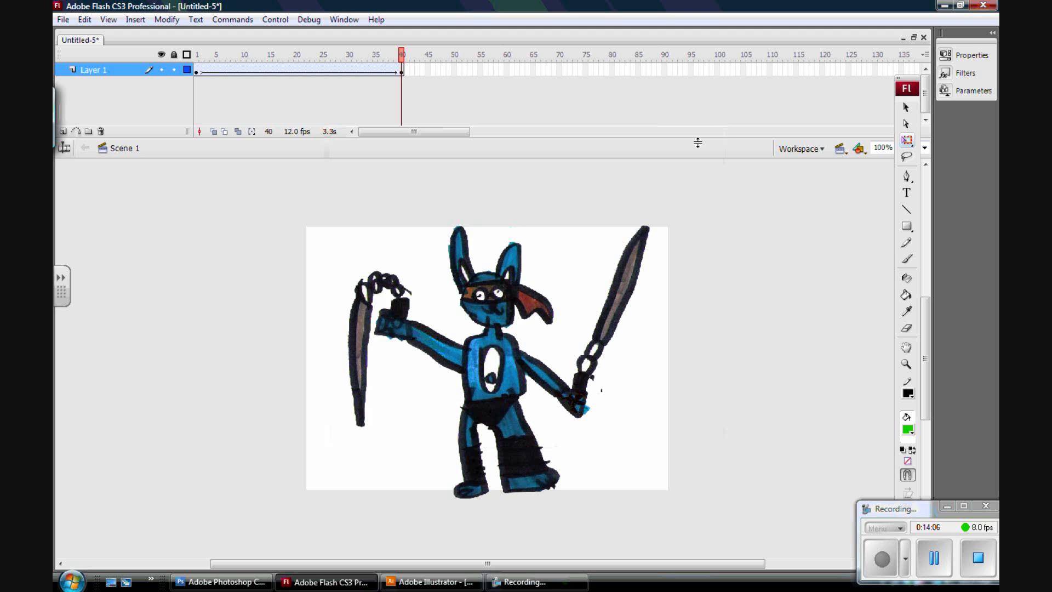
# At frame 41, scale the character up well beyond the stage edges and shift it down.
pyautogui.click(404, 73)
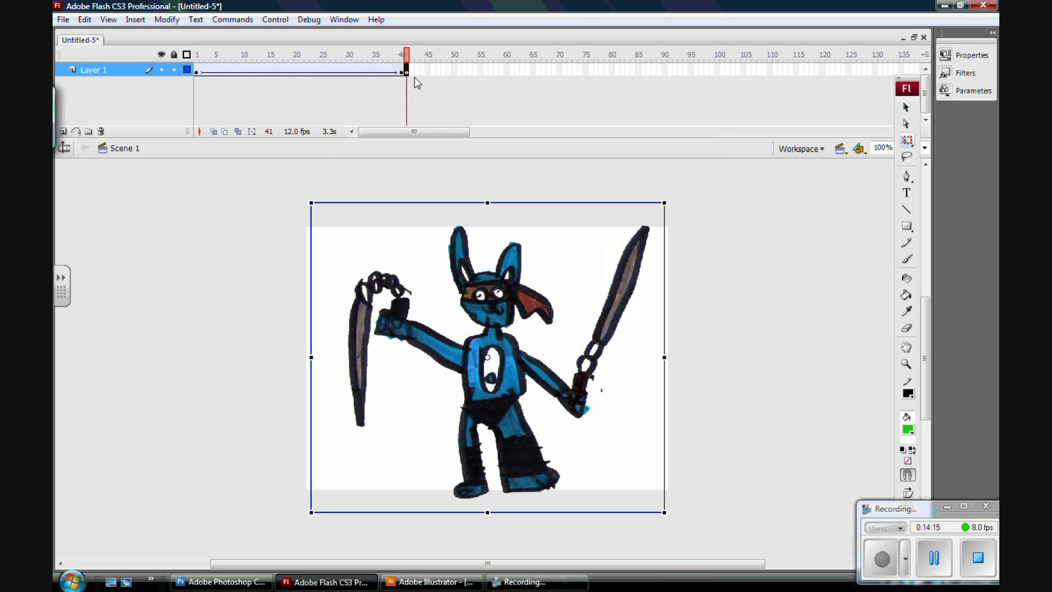
pyautogui.click(407, 70)
pyautogui.moveTo(407, 57); pyautogui.dragTo(406, 72)
pyautogui.click(484, 294)
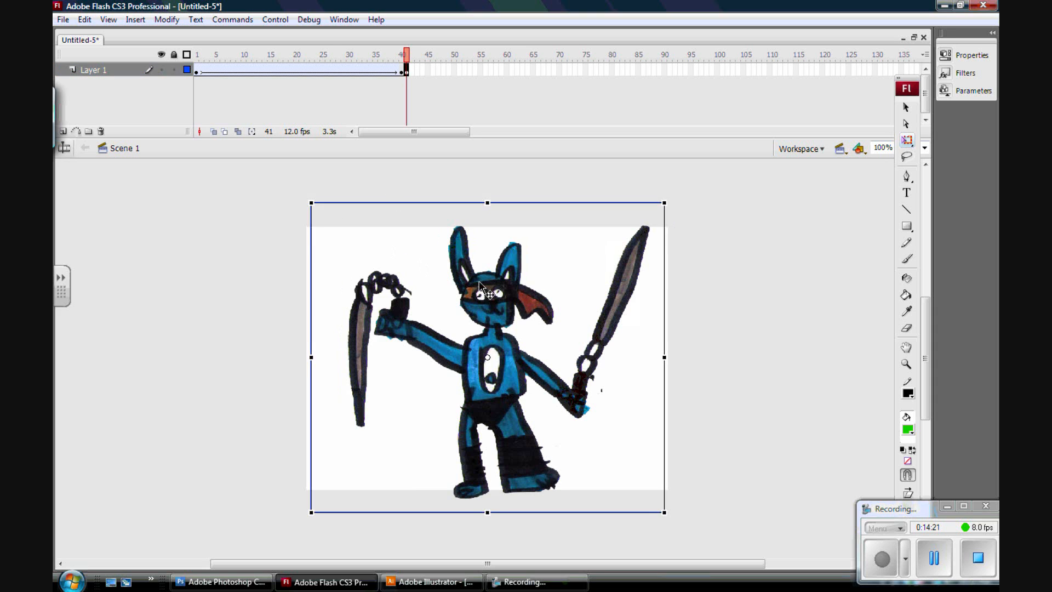
pyautogui.moveTo(409, 58); pyautogui.dragTo(403, 59)
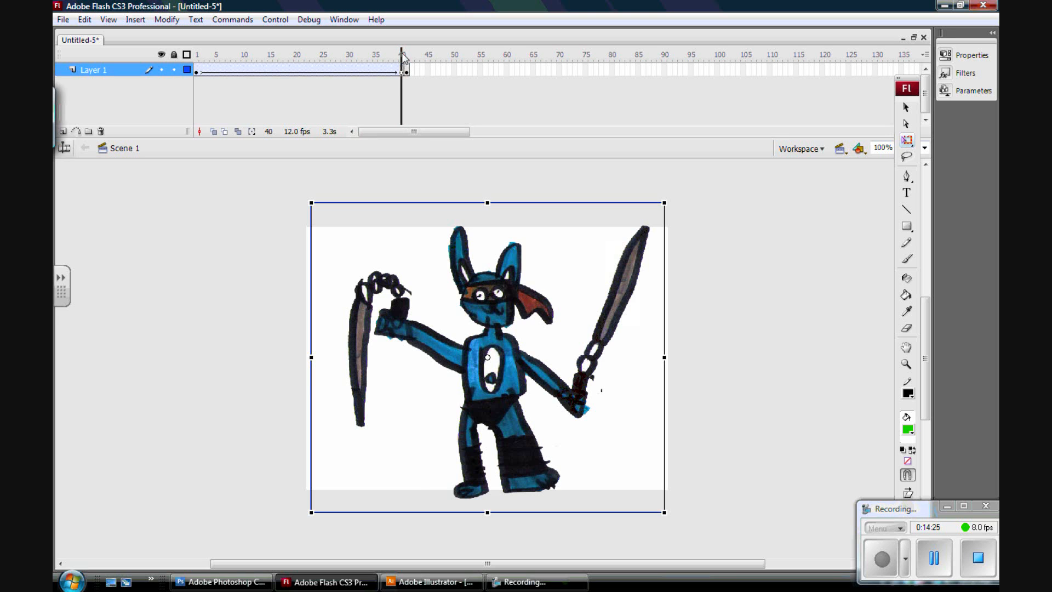
pyautogui.moveTo(403, 58); pyautogui.dragTo(404, 58)
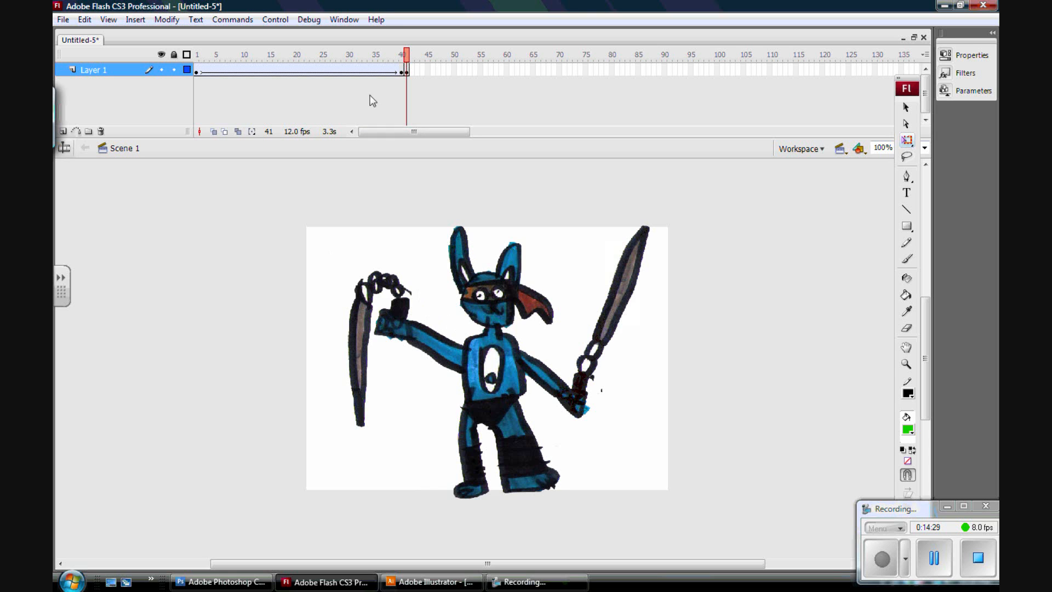
pyautogui.moveTo(406, 59); pyautogui.dragTo(406, 59)
pyautogui.click(490, 284)
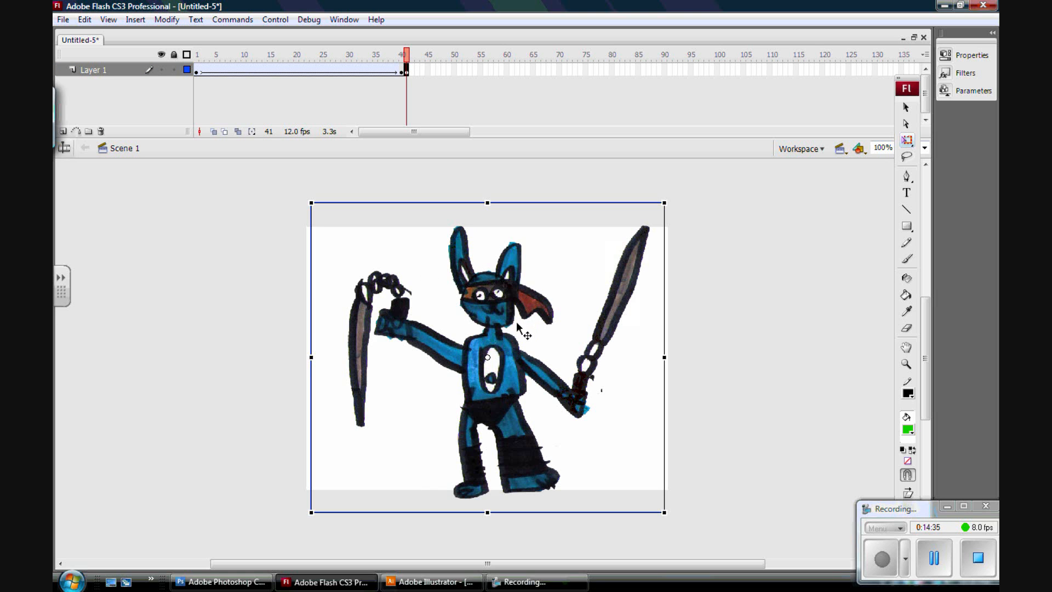
pyautogui.moveTo(493, 309); pyautogui.dragTo(492, 407)
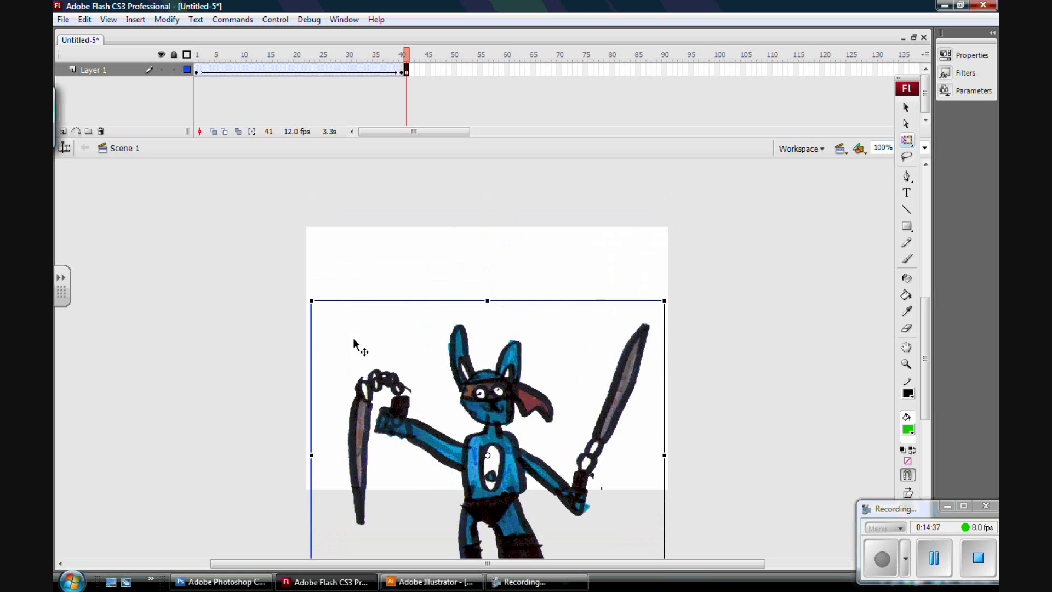
pyautogui.moveTo(310, 299)
pyautogui.mouseDown()
pyautogui.moveTo(225, 199)
pyautogui.moveTo(157, 170)
pyautogui.mouseUp()
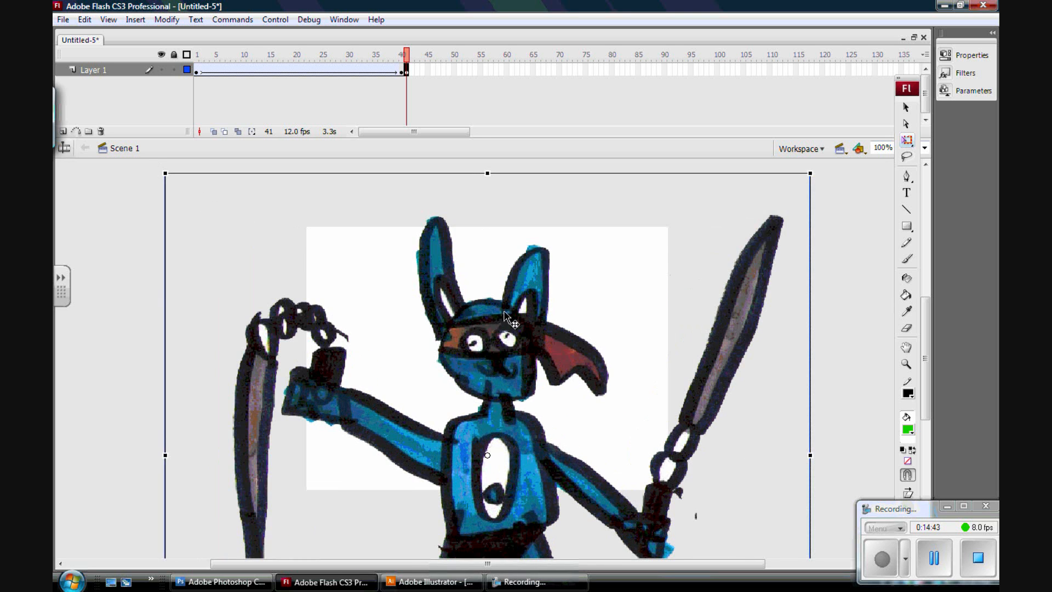
pyautogui.moveTo(503, 343); pyautogui.dragTo(501, 373)
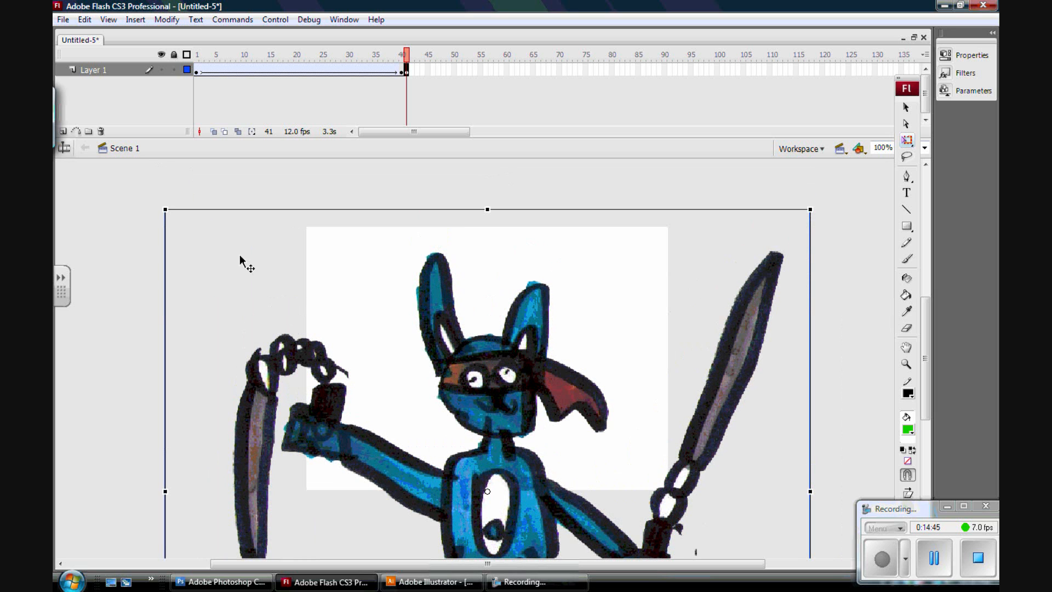
pyautogui.moveTo(165, 210); pyautogui.dragTo(143, 190)
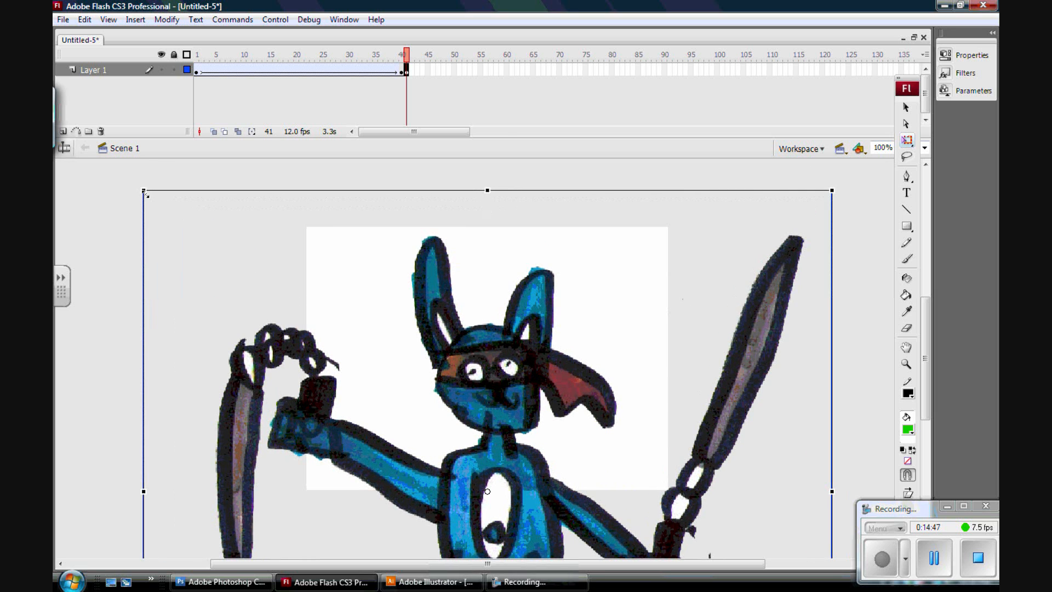
# Test the movie to preview the animation, then close the preview window.
pyautogui.moveTo(408, 57)
pyautogui.mouseDown()
pyautogui.moveTo(198, 57)
pyautogui.moveTo(414, 65)
pyautogui.moveTo(412, 80)
pyautogui.mouseUp()
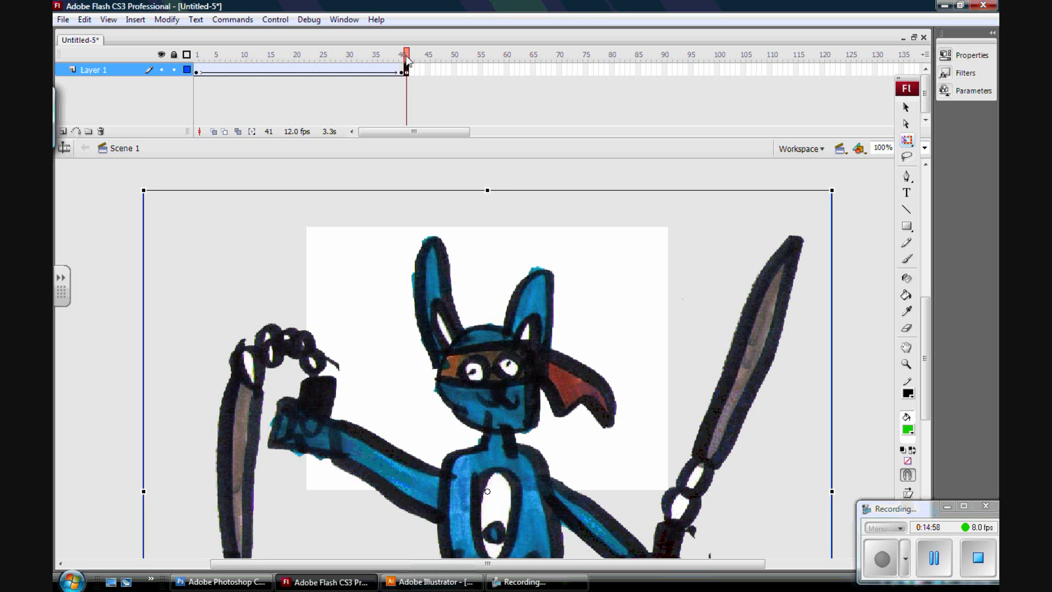
pyautogui.moveTo(407, 59); pyautogui.dragTo(403, 58)
pyautogui.click(275, 20)
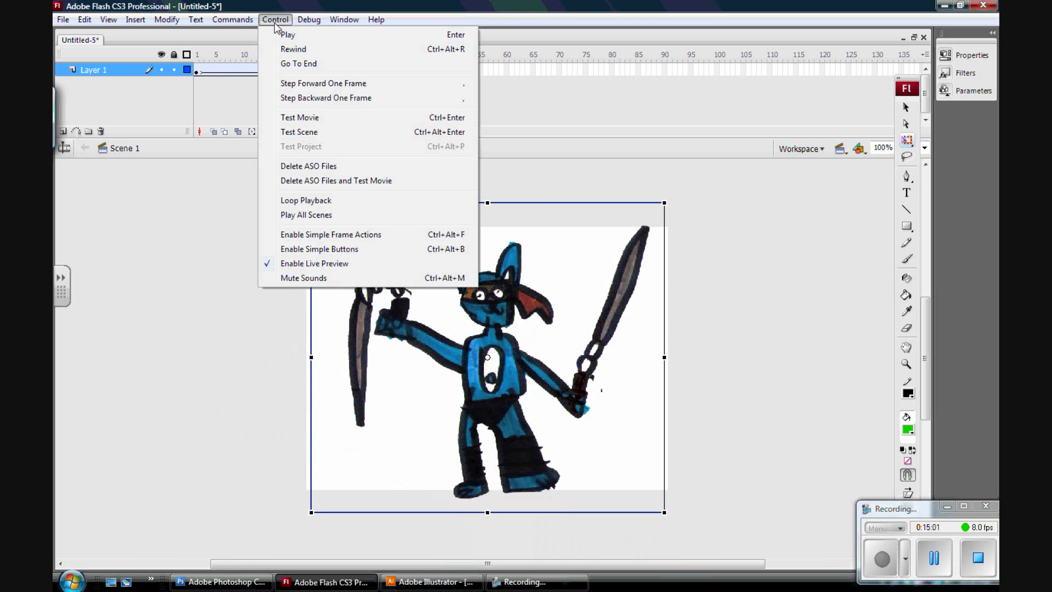
pyautogui.click(301, 119)
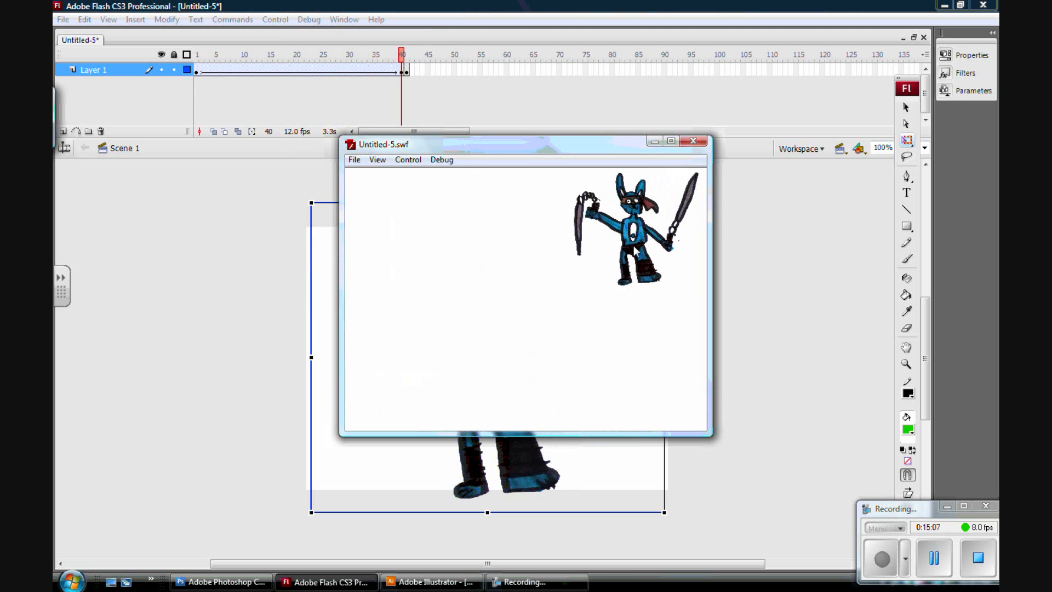
pyautogui.click(701, 144)
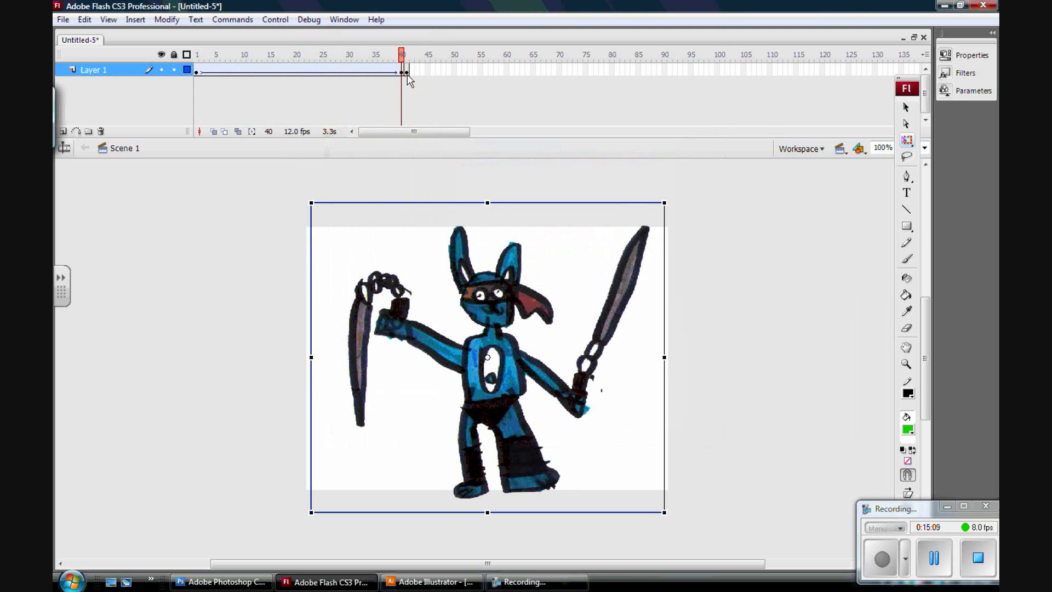
# Move the enlarged keyframe to frame 55 and create a motion tween between frames 40 and 55.
pyautogui.click(408, 73)
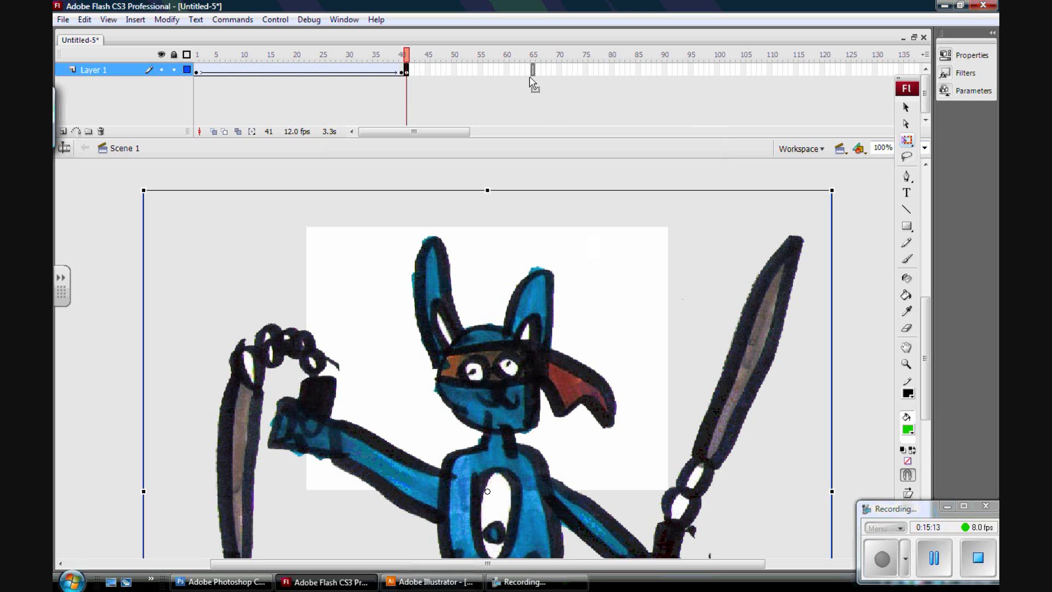
pyautogui.moveTo(480, 74); pyautogui.dragTo(480, 74)
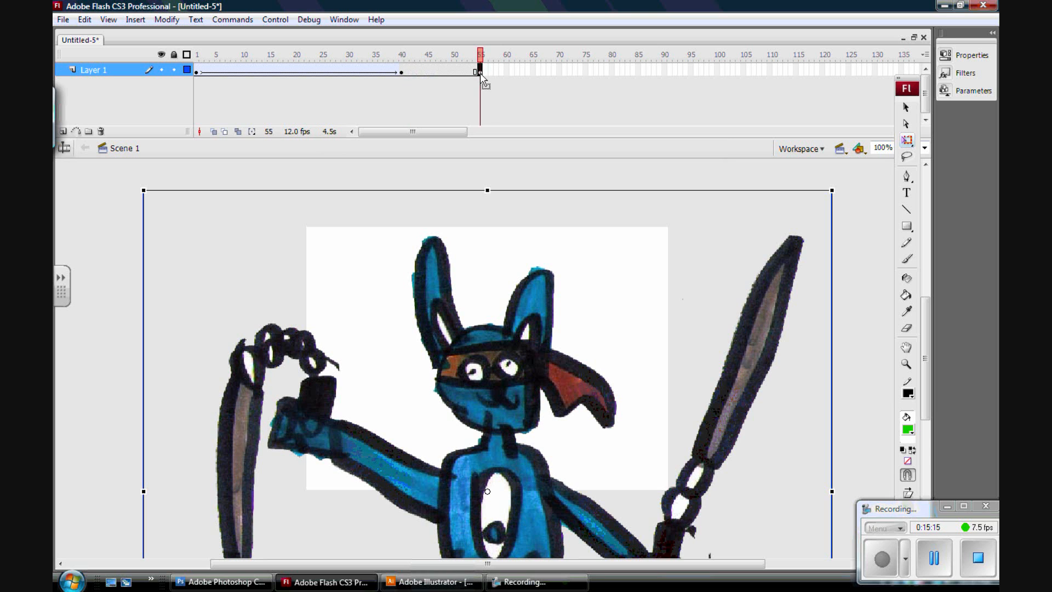
pyautogui.click(436, 71)
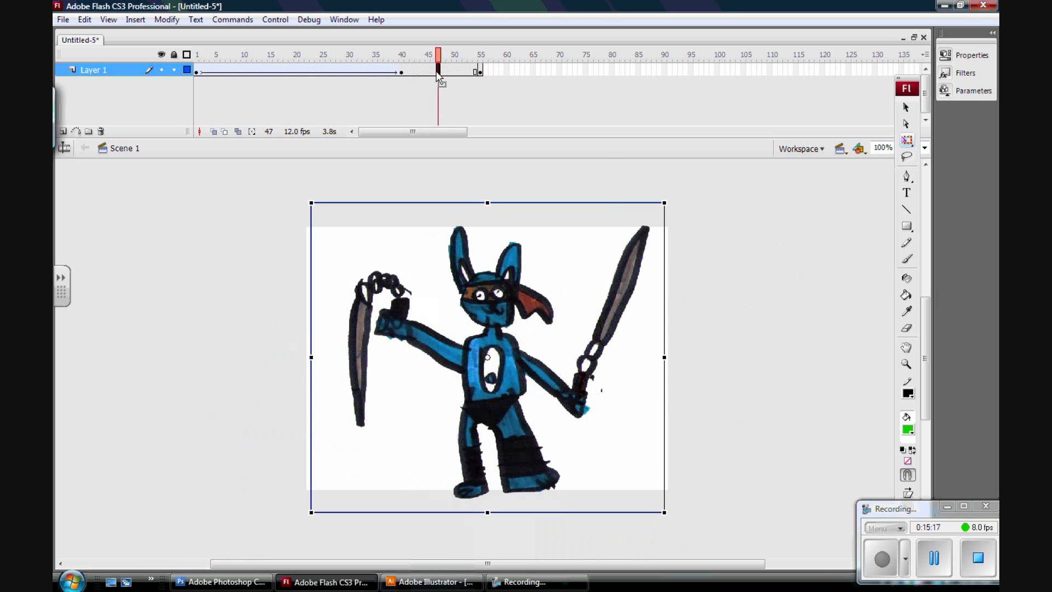
pyautogui.rightClick(436, 72)
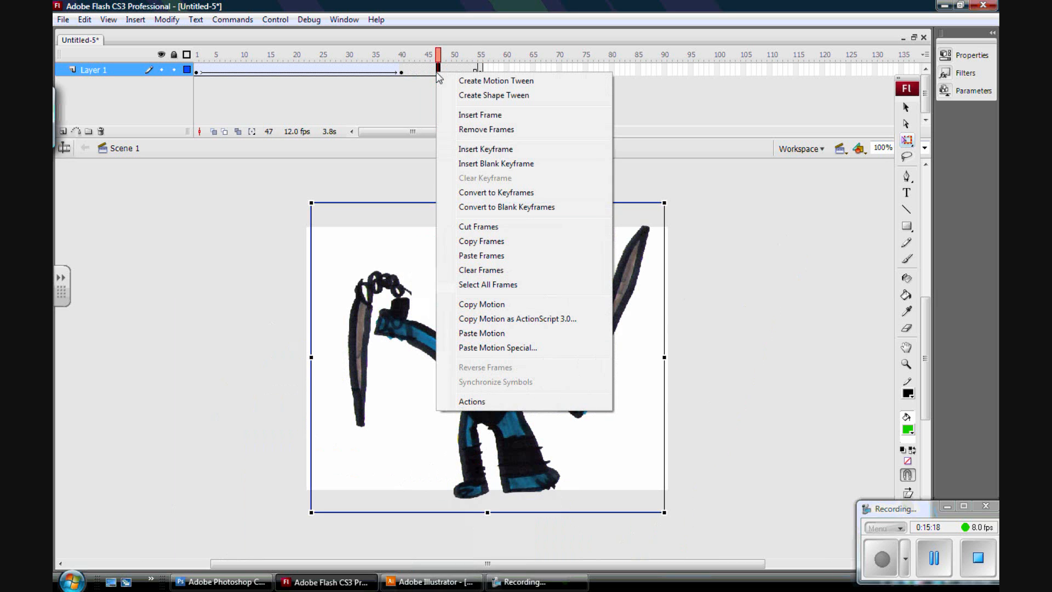
pyautogui.click(493, 81)
# Scrub through the timeline to review both tweens, then test the movie to preview the animation.
pyautogui.moveTo(442, 56)
pyautogui.mouseDown()
pyautogui.moveTo(190, 57)
pyautogui.moveTo(472, 57)
pyautogui.moveTo(483, 68)
pyautogui.moveTo(202, 63)
pyautogui.moveTo(489, 83)
pyautogui.moveTo(202, 77)
pyautogui.moveTo(493, 87)
pyautogui.moveTo(197, 78)
pyautogui.moveTo(500, 82)
pyautogui.moveTo(199, 81)
pyautogui.moveTo(472, 91)
pyautogui.moveTo(252, 96)
pyautogui.mouseUp()
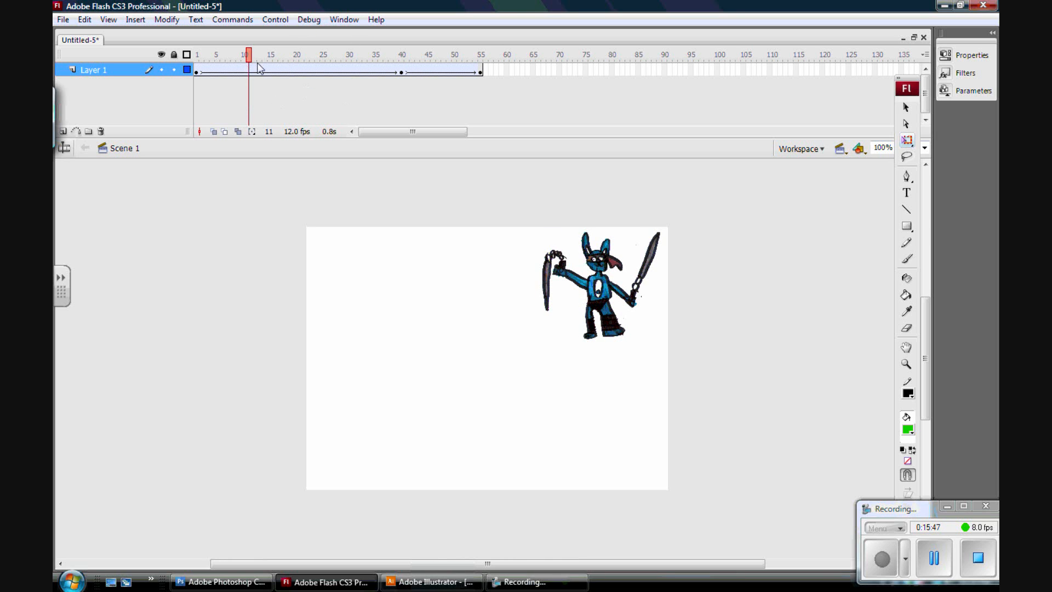
pyautogui.moveTo(250, 61); pyautogui.dragTo(358, 70)
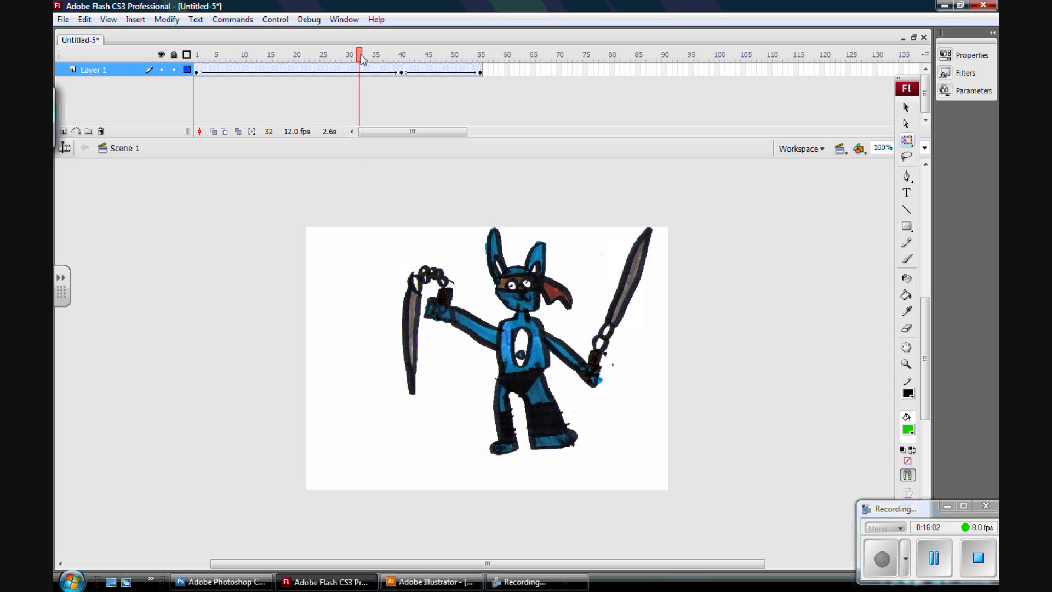
pyautogui.moveTo(362, 58)
pyautogui.mouseDown()
pyautogui.moveTo(199, 57)
pyautogui.moveTo(482, 65)
pyautogui.moveTo(237, 65)
pyautogui.moveTo(376, 80)
pyautogui.moveTo(477, 74)
pyautogui.moveTo(375, 69)
pyautogui.mouseUp()
pyautogui.click(274, 20)
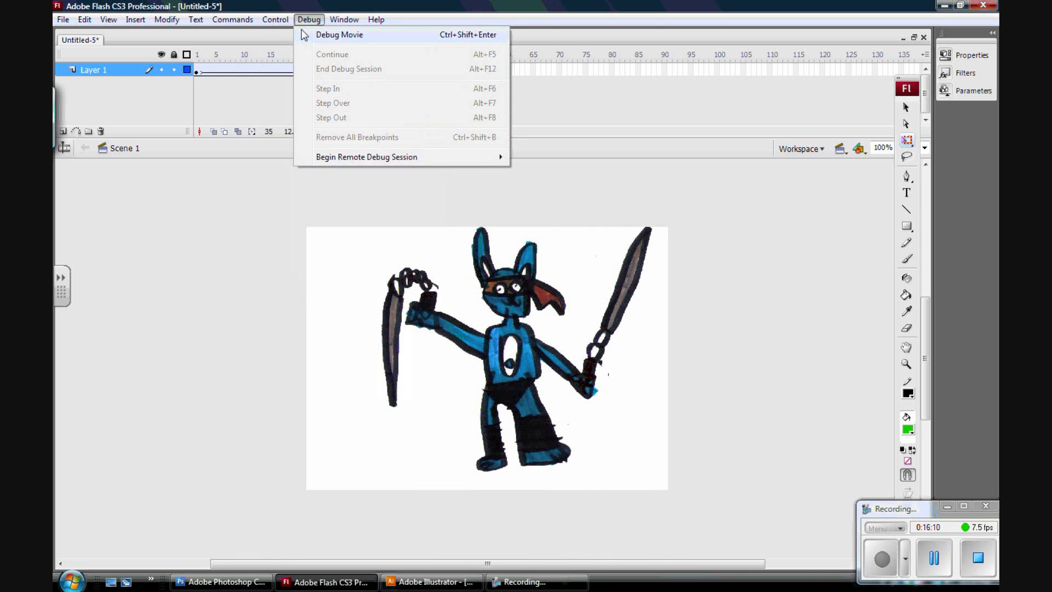
pyautogui.click(300, 118)
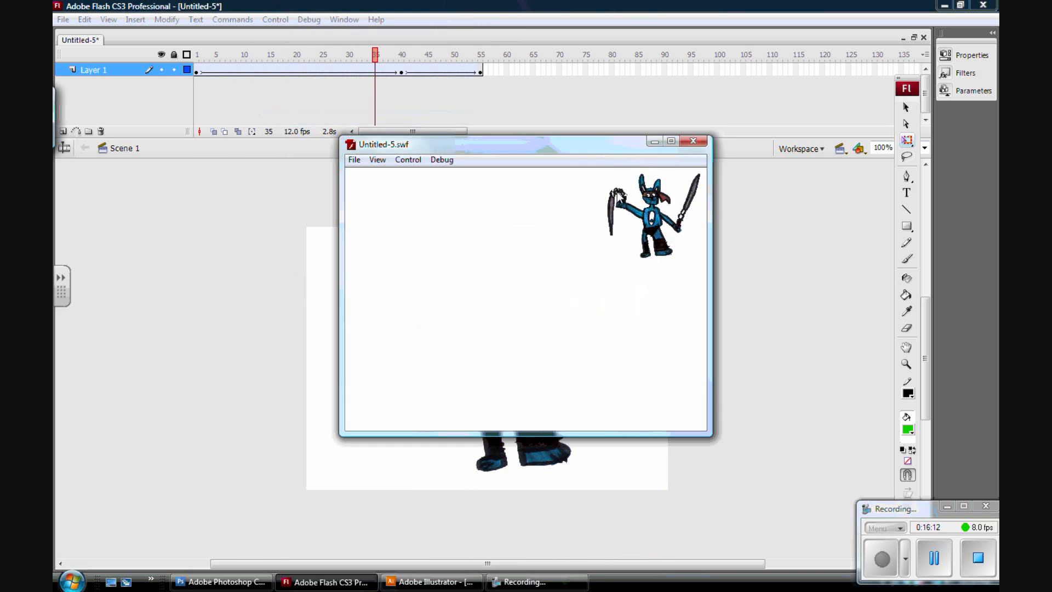